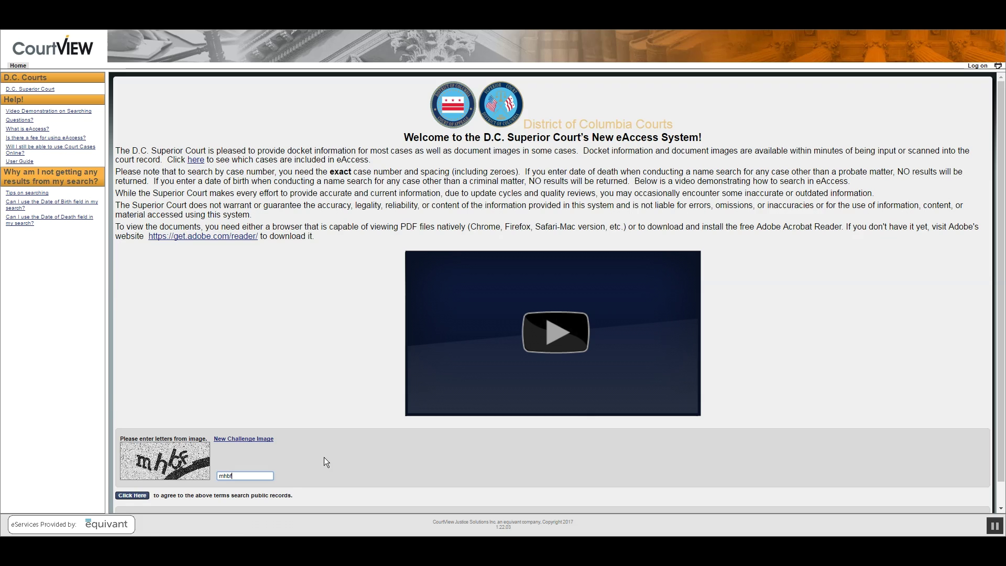
- Enter the challenge-image letters into the verification field on the welcome page
{"action": "type", "text": "f"}
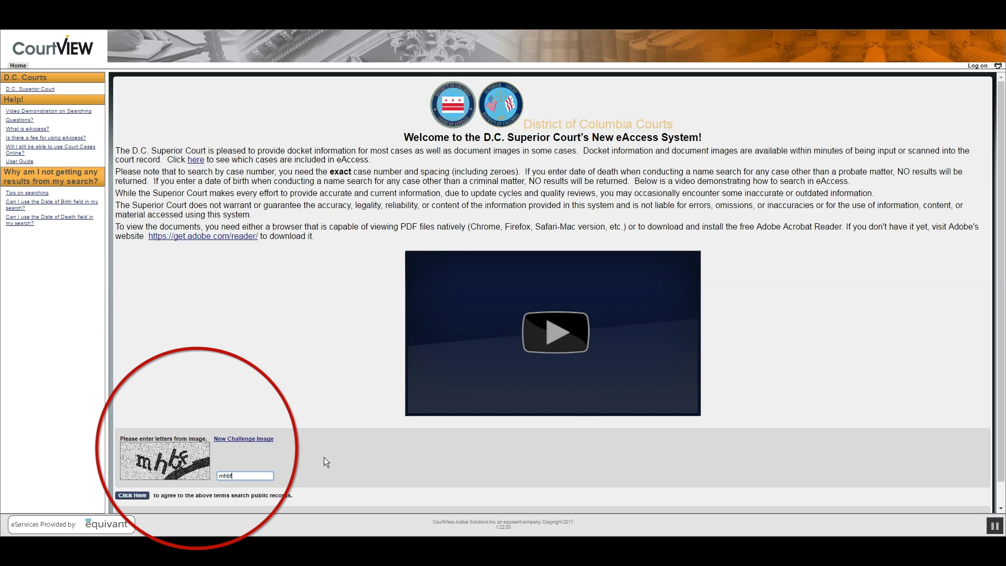
- Accept the terms, preview the Name Search tab, then return to Case Number Search
{"action": "left_click", "coordinate": [131, 495]}
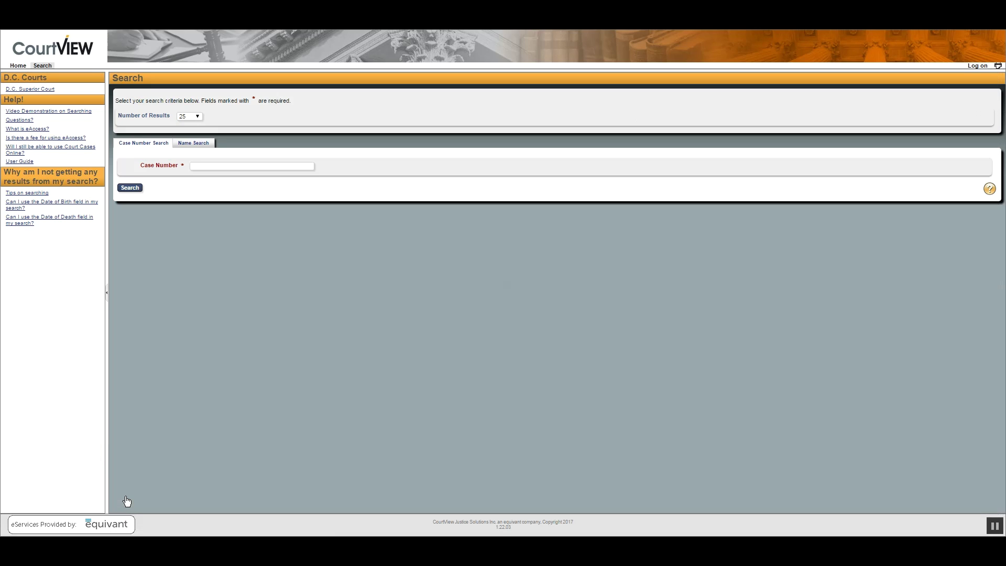
{"action": "left_click", "coordinate": [265, 167]}
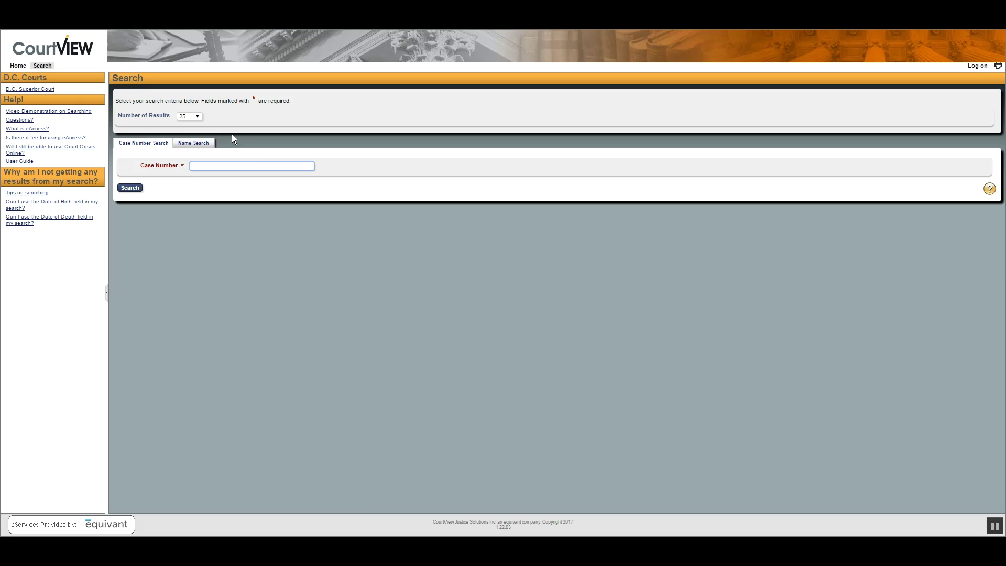
{"action": "left_click", "coordinate": [188, 144]}
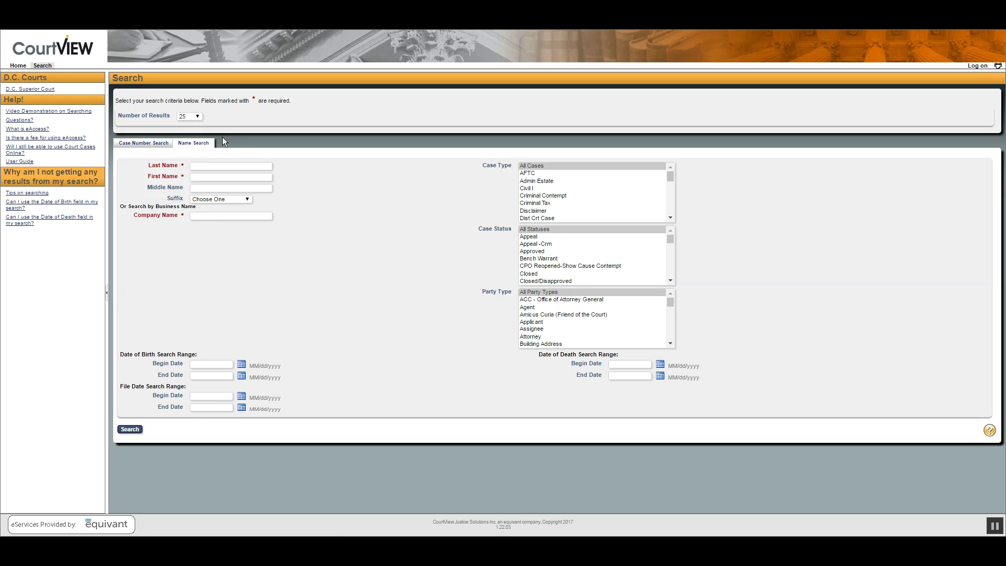
{"action": "left_click", "coordinate": [153, 144]}
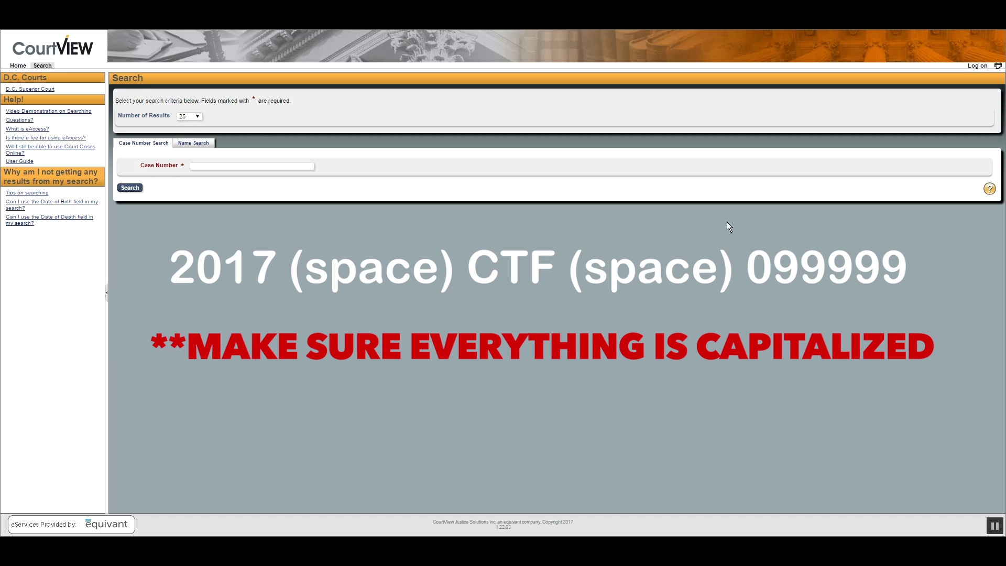
- Search case number 2017 CTF 99999, get no matches, then re-enter it as 2017 CTF 099999
{"action": "left_click", "coordinate": [291, 168]}
{"action": "type", "text": "2017 CTF 9999"}
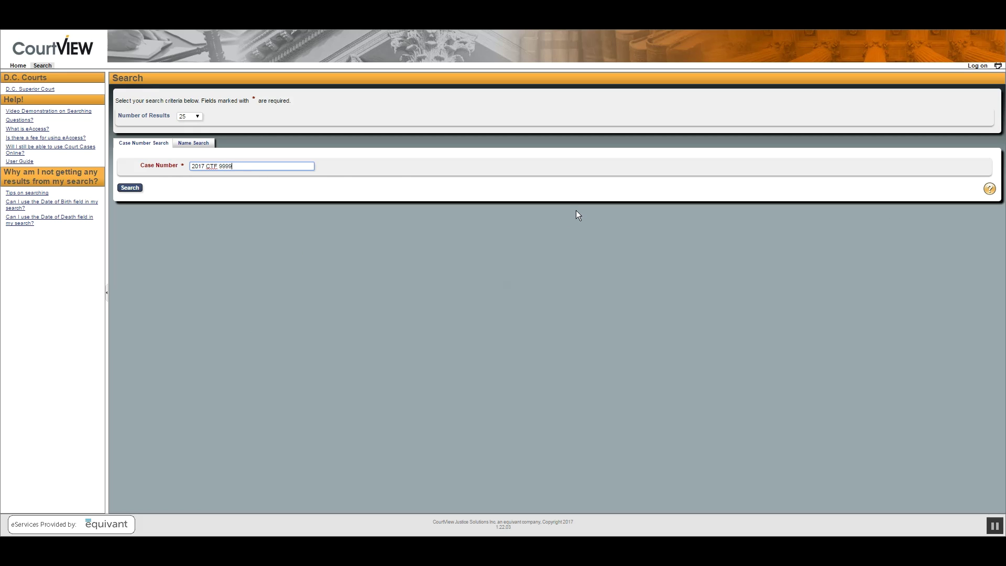
{"action": "type", "text": "9"}
{"action": "left_click", "coordinate": [131, 188]}
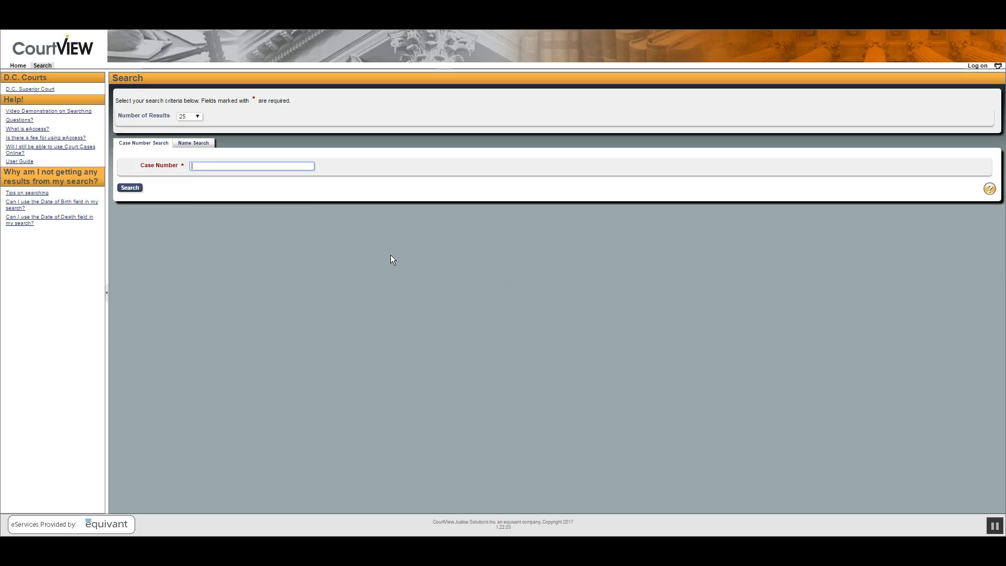
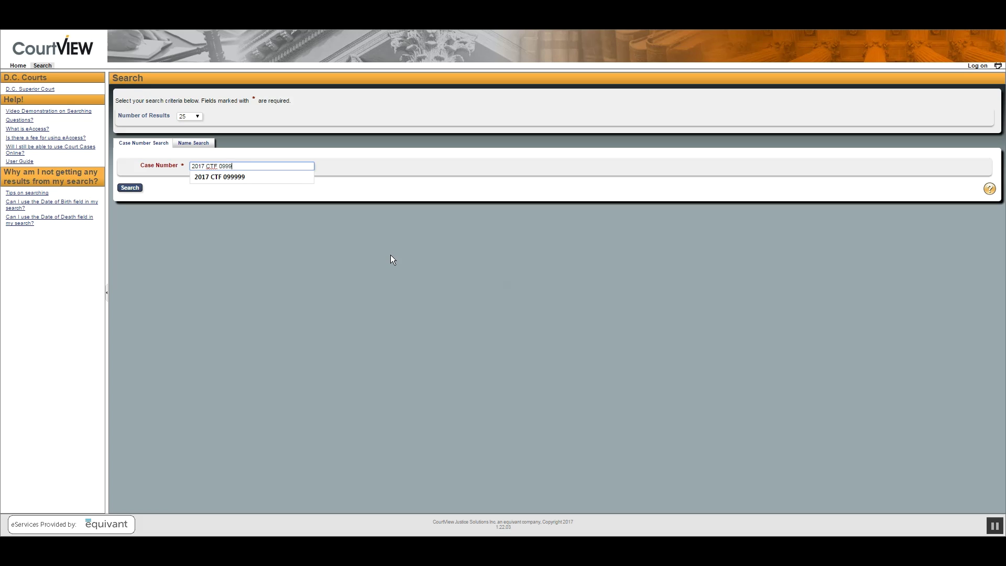
{"action": "left_click", "coordinate": [391, 255]}
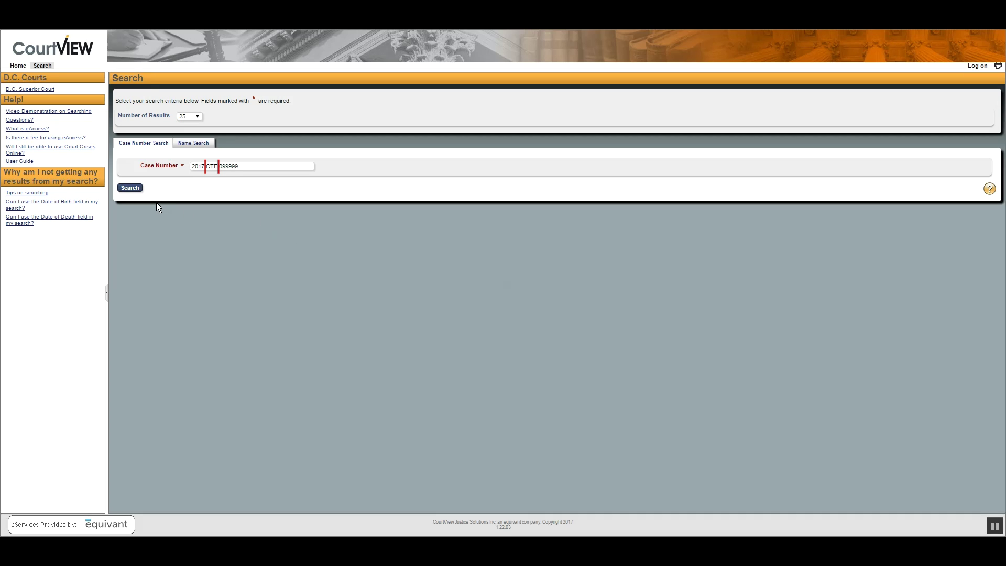
- Search 2017 CTF 099999, open the first of 3 matching cases and view its charging document PDF
{"action": "left_click", "coordinate": [130, 190]}
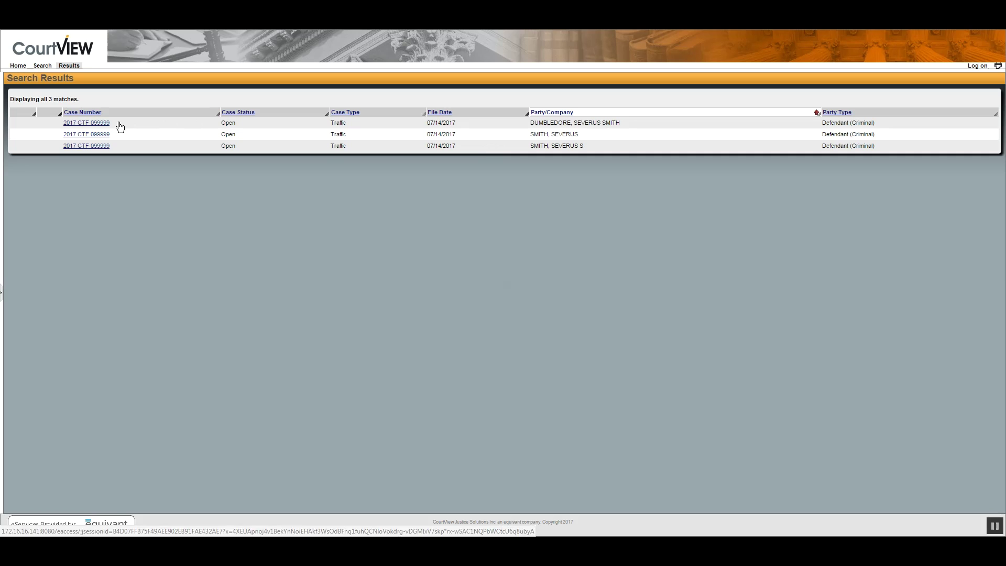
{"action": "left_click", "coordinate": [83, 122]}
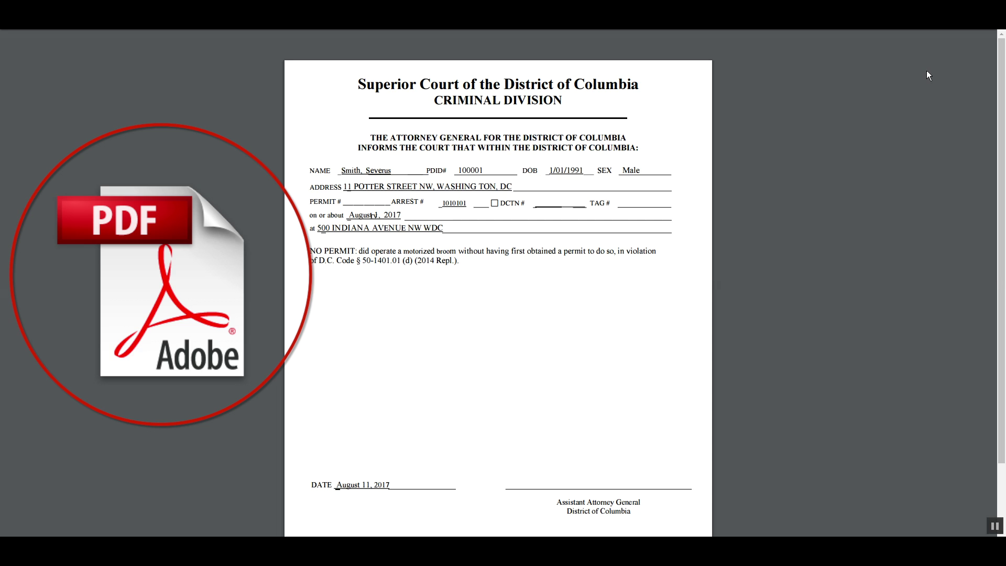
{"action": "mouse_move", "coordinate": [522, 37]}
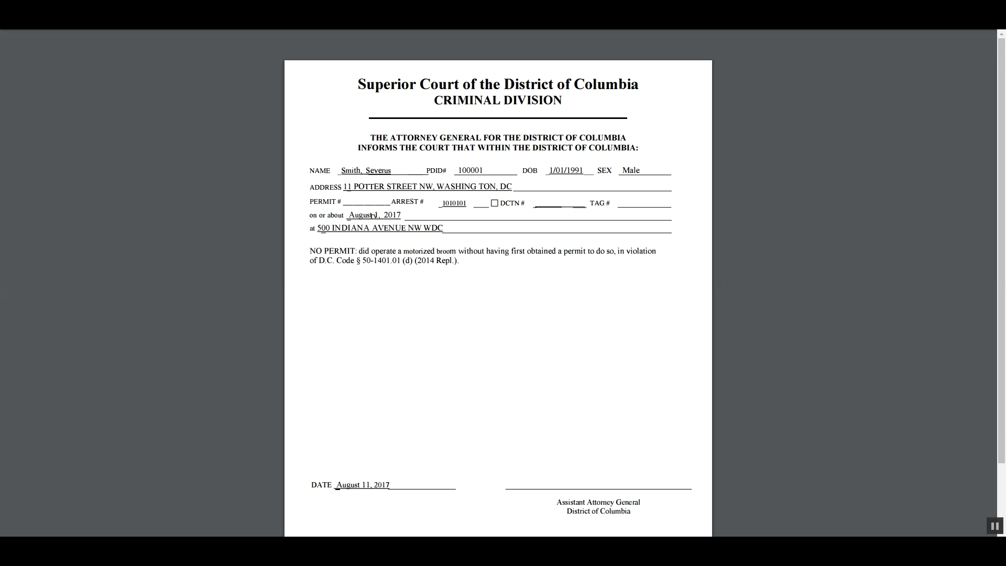
- Close the PDF and go back to the search form's Name Search tab
{"action": "left_click", "coordinate": [225, 39]}
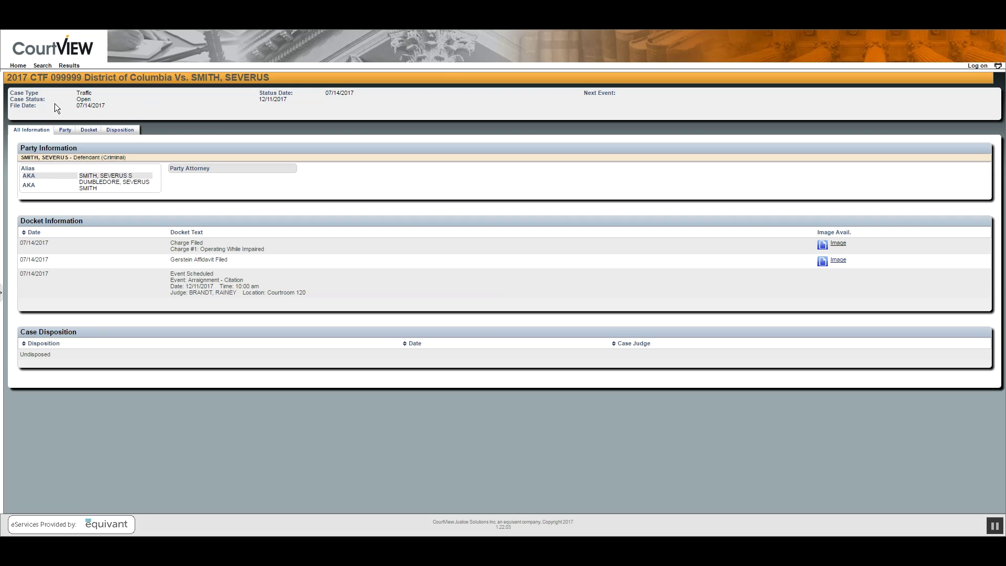
{"action": "left_click", "coordinate": [42, 65]}
{"action": "left_click", "coordinate": [195, 142]}
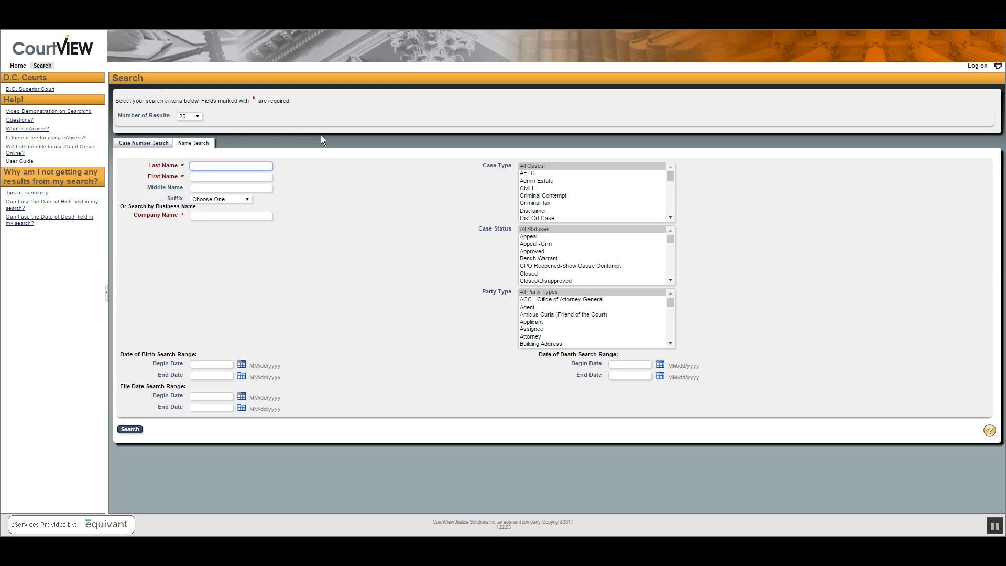
- Enter the defendant's last name and first name in the name search fields
{"action": "key", "text": "Tab"}
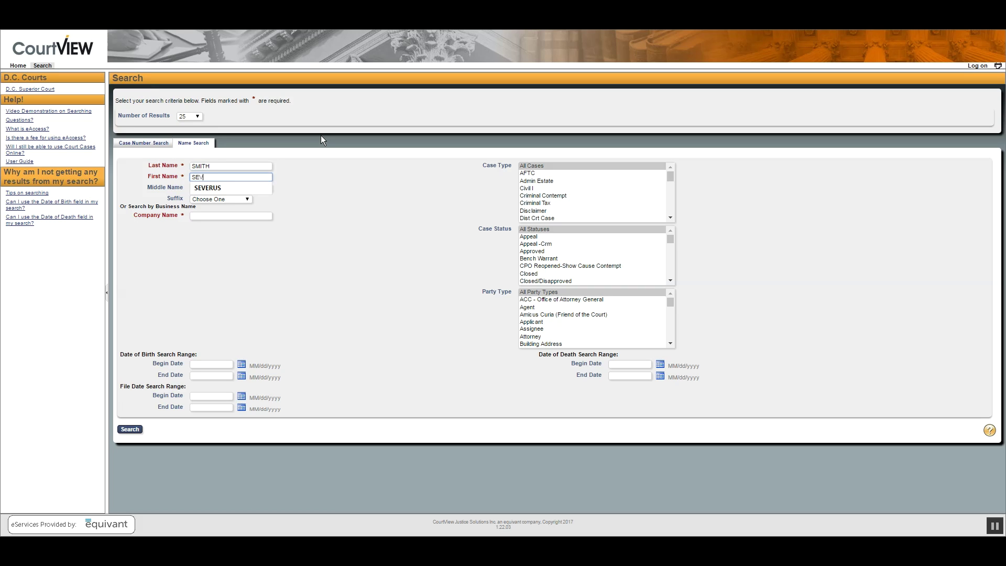
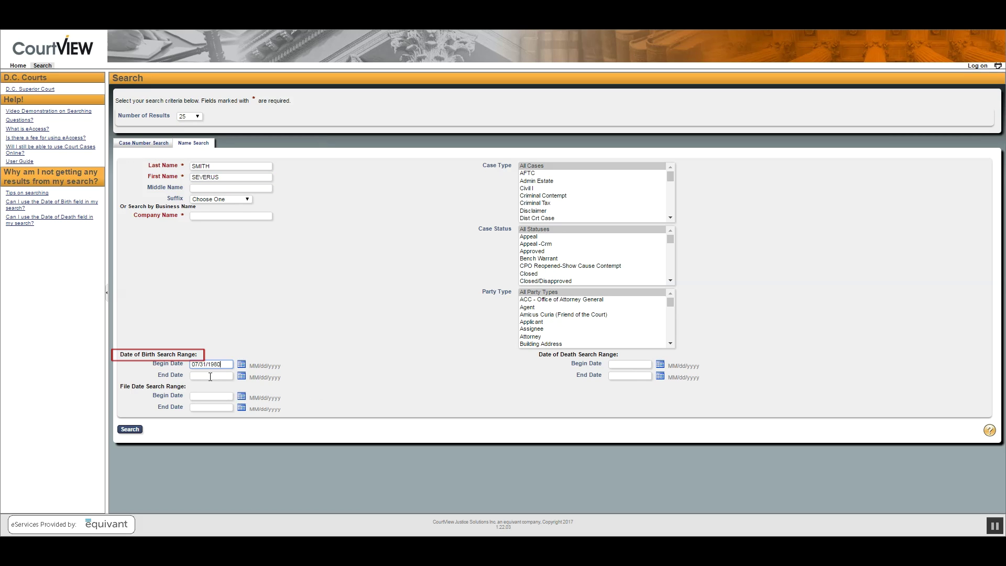
{"action": "left_click", "coordinate": [210, 376]}
{"action": "type", "text": "0"}
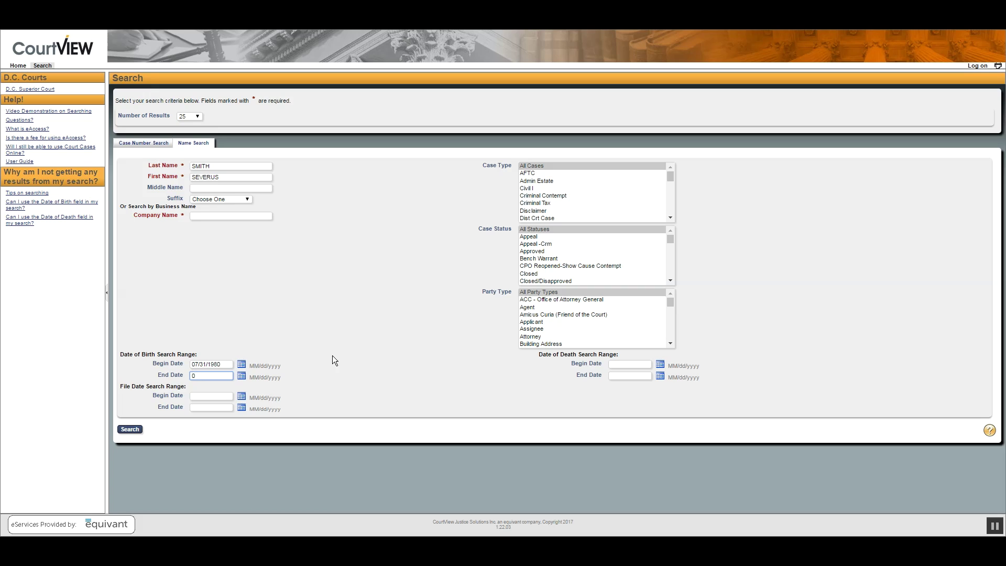
{"action": "type", "text": "7/3"}
{"action": "left_click", "coordinate": [332, 360]}
{"action": "left_click_drag", "start_coordinate": [230, 365], "coordinate": [180, 367]}
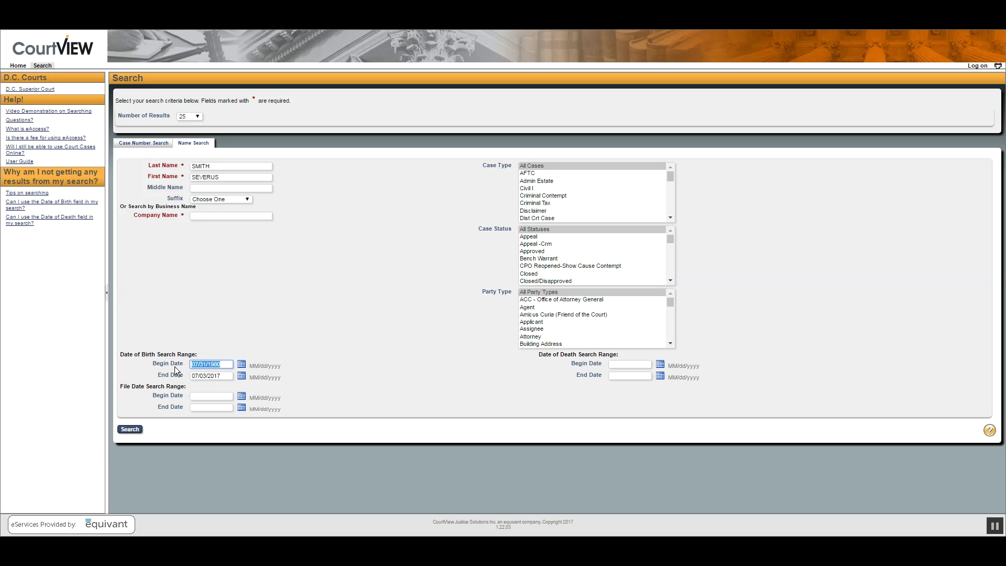
{"action": "left_click", "coordinate": [630, 363]}
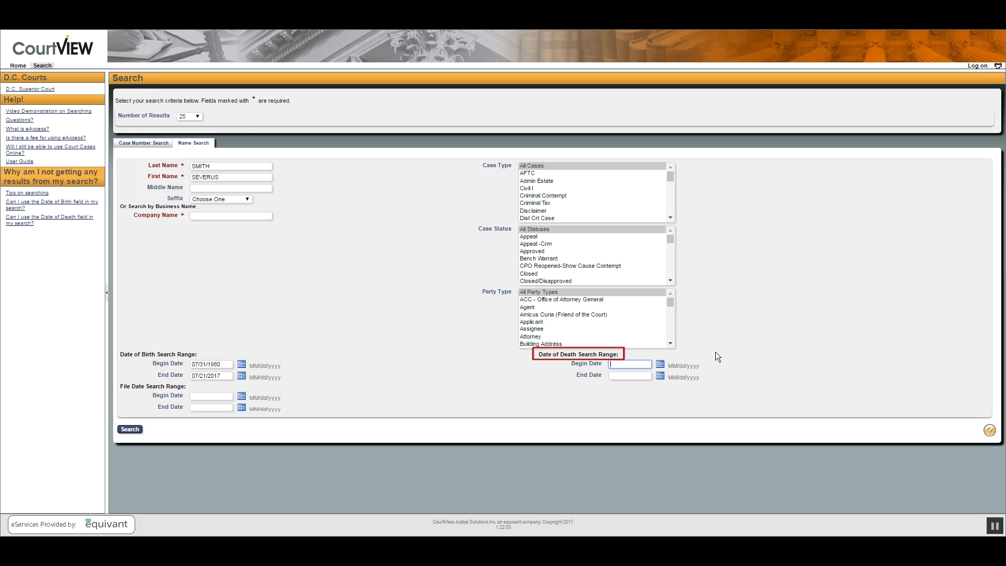
{"action": "type", "text": "07/31/"}
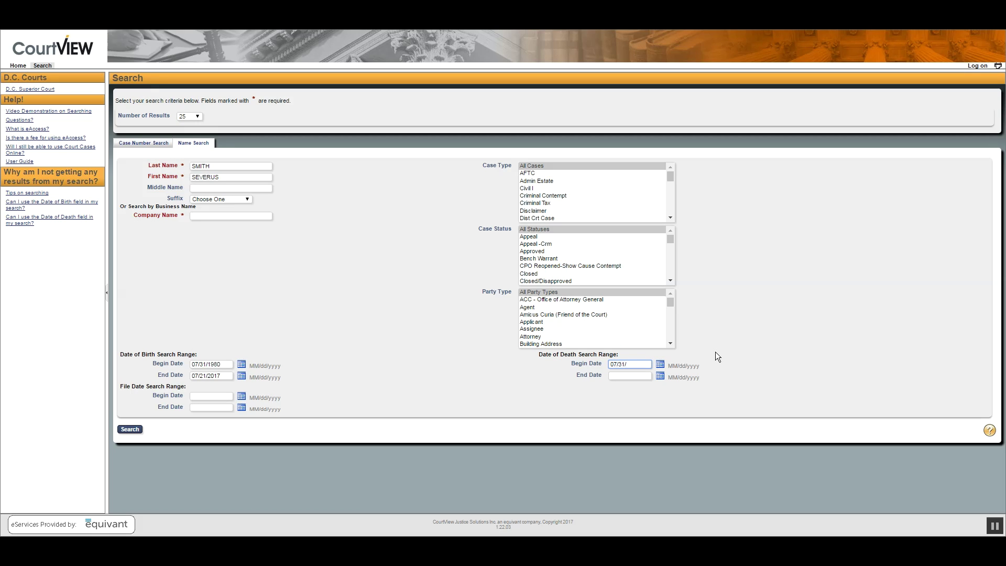
{"action": "type", "text": "2015"}
{"action": "key", "text": "Tab"}
{"action": "left_click", "coordinate": [216, 394]}
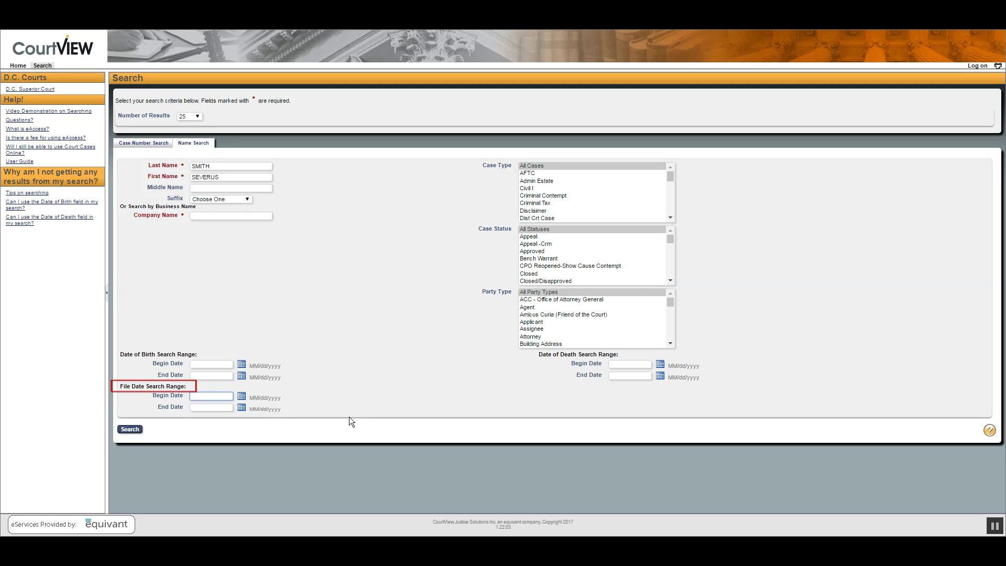
{"action": "type", "text": "07/01/201"}
{"action": "left_click", "coordinate": [128, 429]}
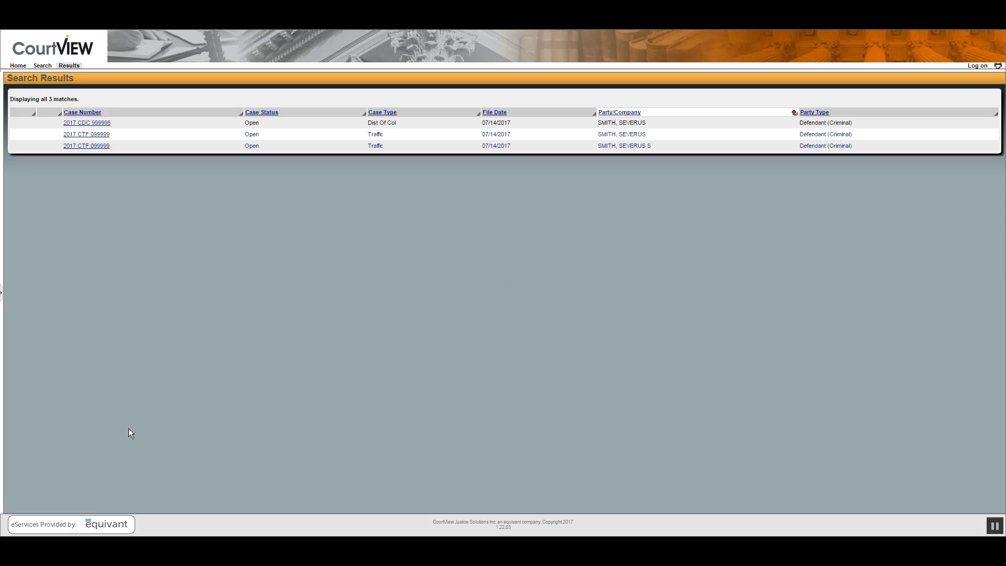
{"action": "left_click", "coordinate": [501, 113]}
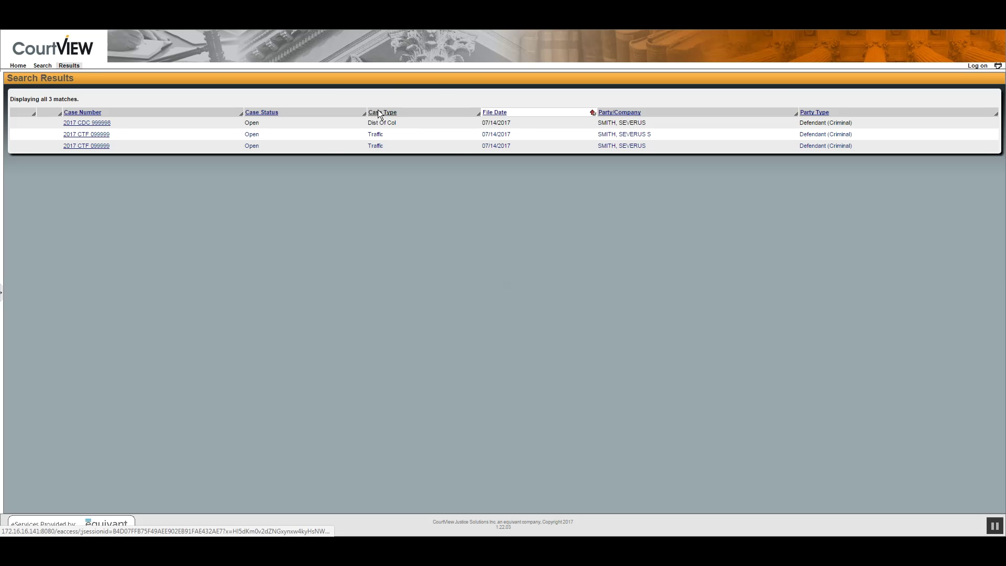
{"action": "left_click", "coordinate": [273, 113]}
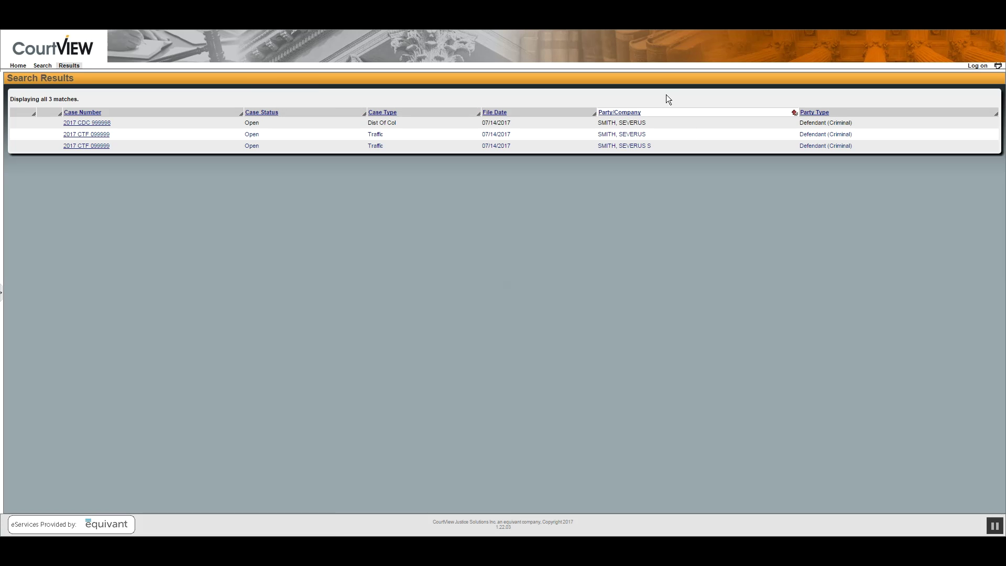
{"action": "left_click", "coordinate": [82, 113]}
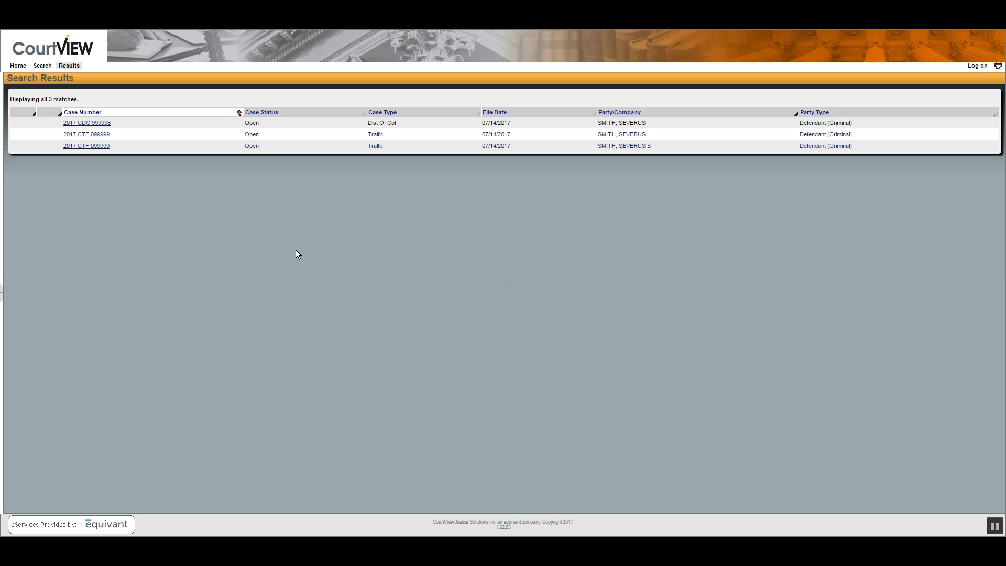
{"action": "left_click", "coordinate": [87, 123]}
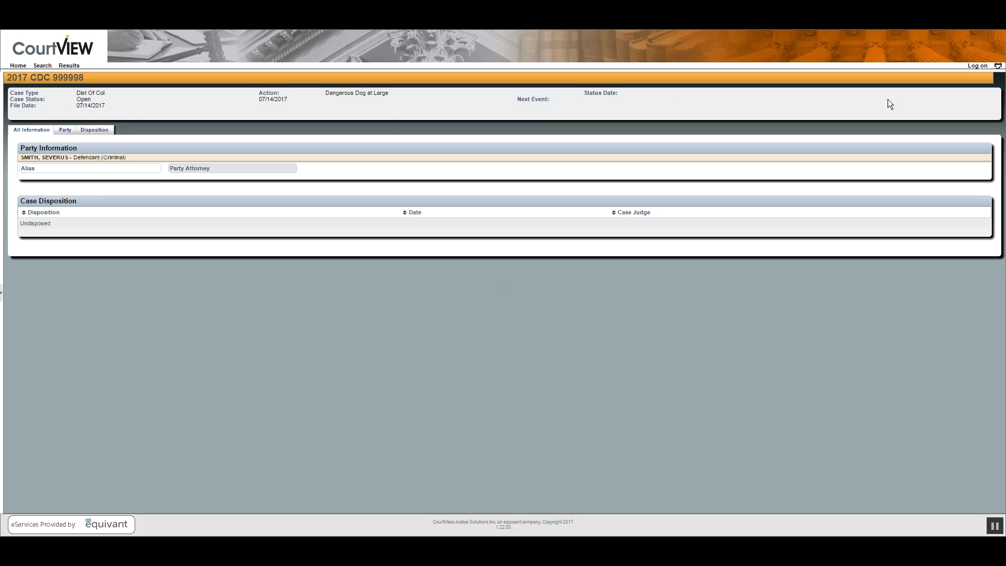
- Go back to the D.C. Courts eAccess welcome page via Home
{"action": "left_click", "coordinate": [16, 66]}
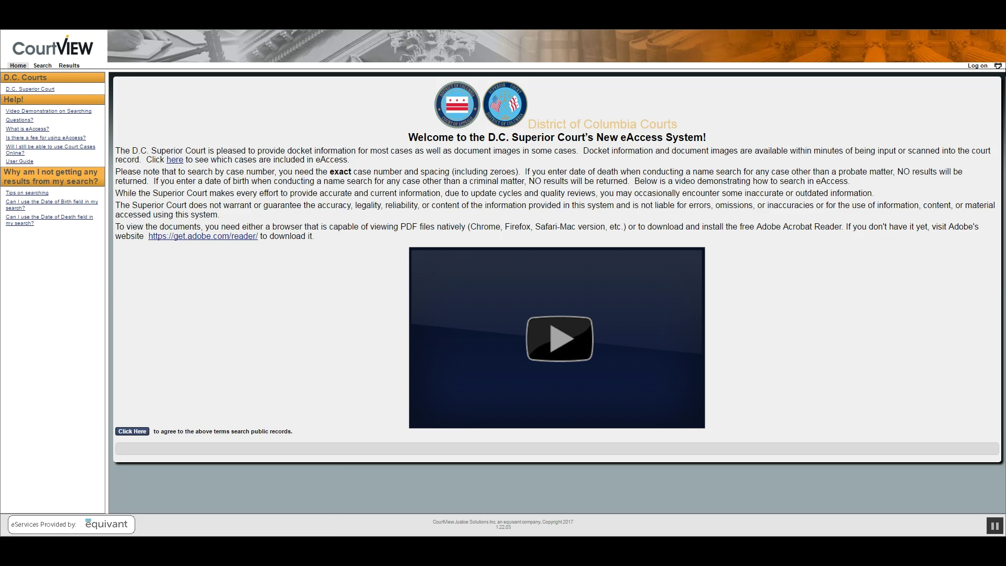